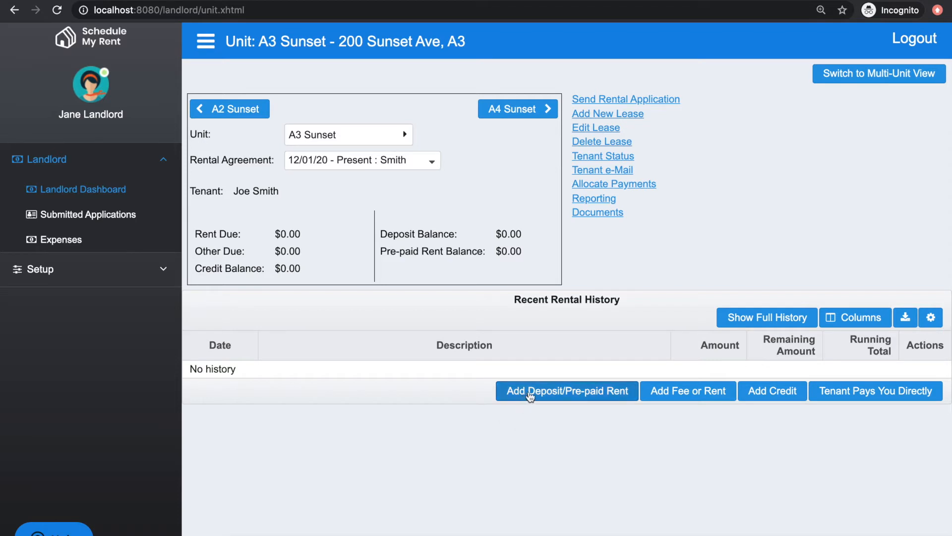
Start adding a deposit for the unit with due date 11/01/2020 and amount $1,000.00.
{"action": "left_click", "coordinate": [546, 391]}
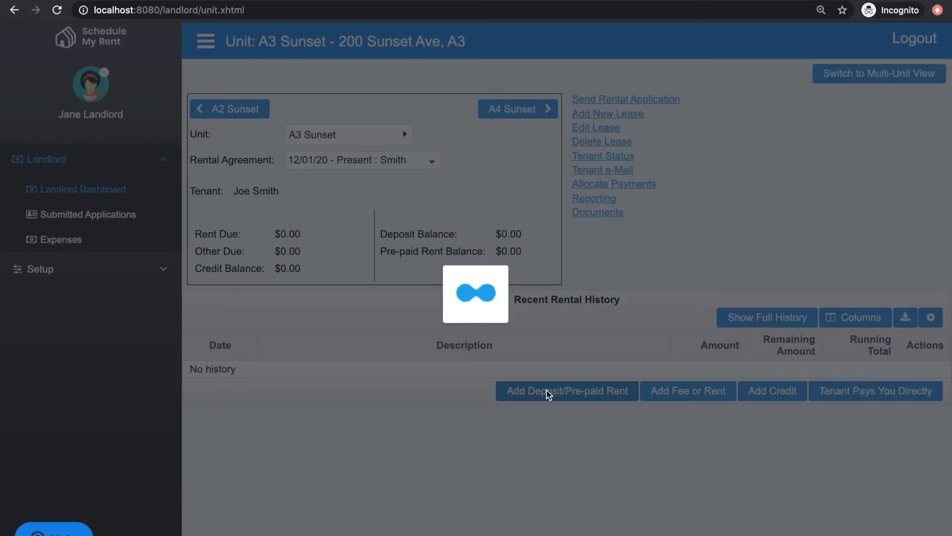
{"action": "left_click", "coordinate": [457, 211]}
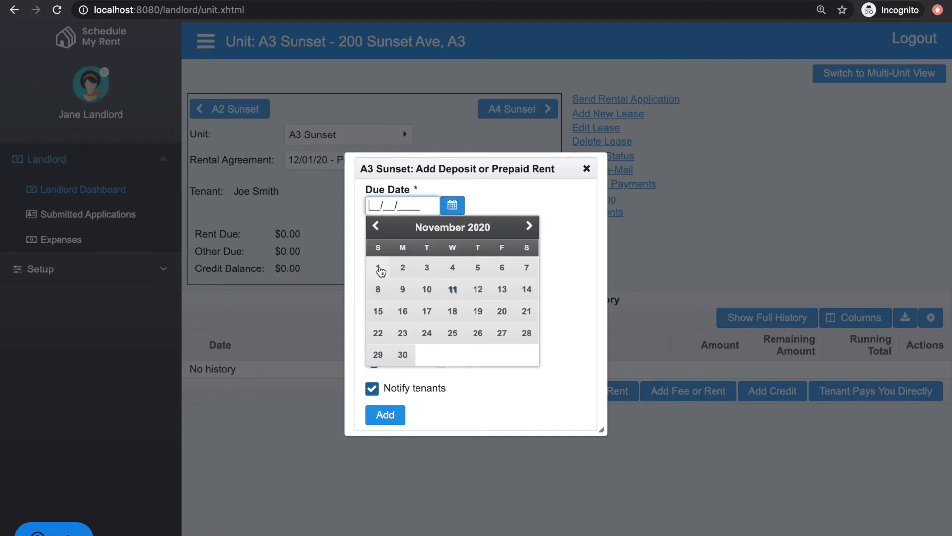
{"action": "left_click", "coordinate": [378, 268]}
{"action": "left_click", "coordinate": [405, 240]}
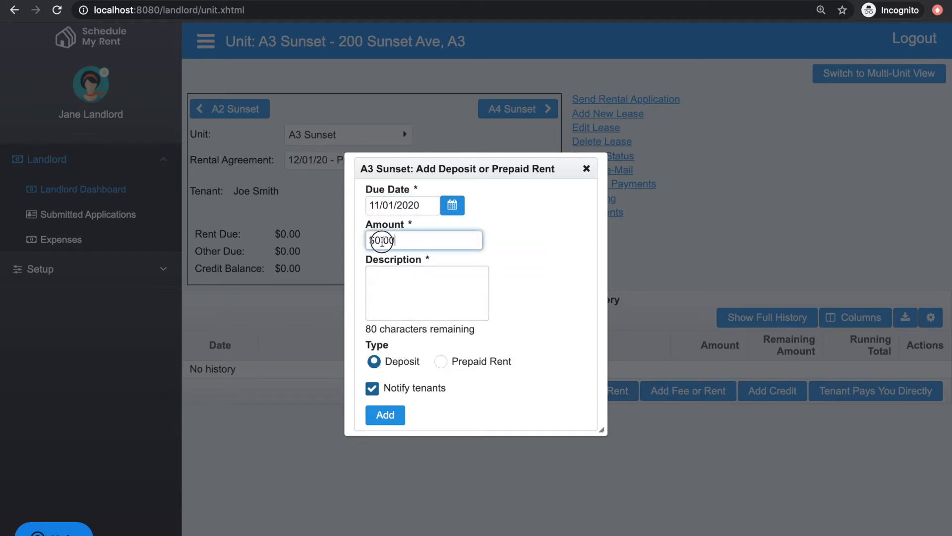
{"action": "type", "text": "1000"}
{"action": "key", "text": "Tab"}
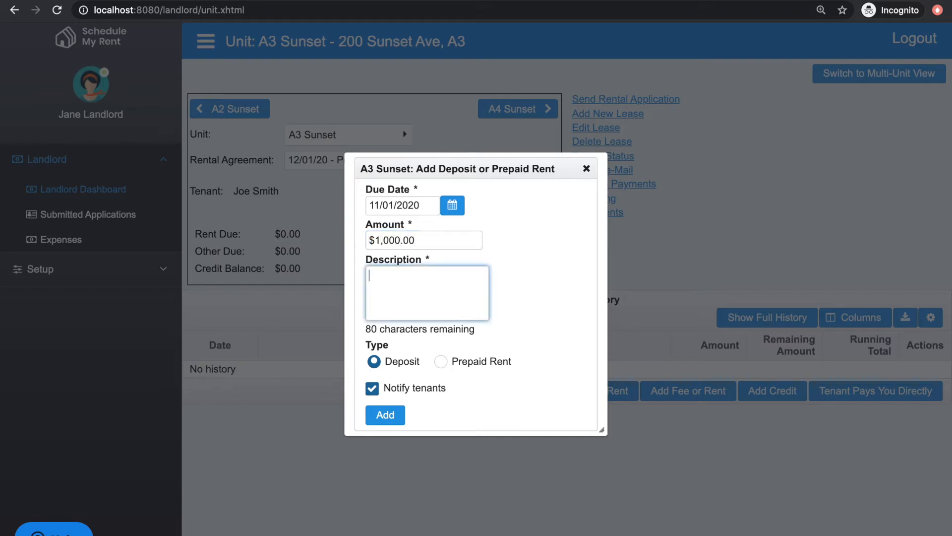
Describe the deposit as Security and add it.
{"action": "type", "text": "Se c"}
{"action": "key", "text": "BackSpace"}
{"action": "type", "text": "c"}
{"action": "key", "text": "BackSpace"}
{"action": "key", "text": "BackSpace"}
{"action": "type", "text": "curity"}
{"action": "left_click", "coordinate": [389, 416]}
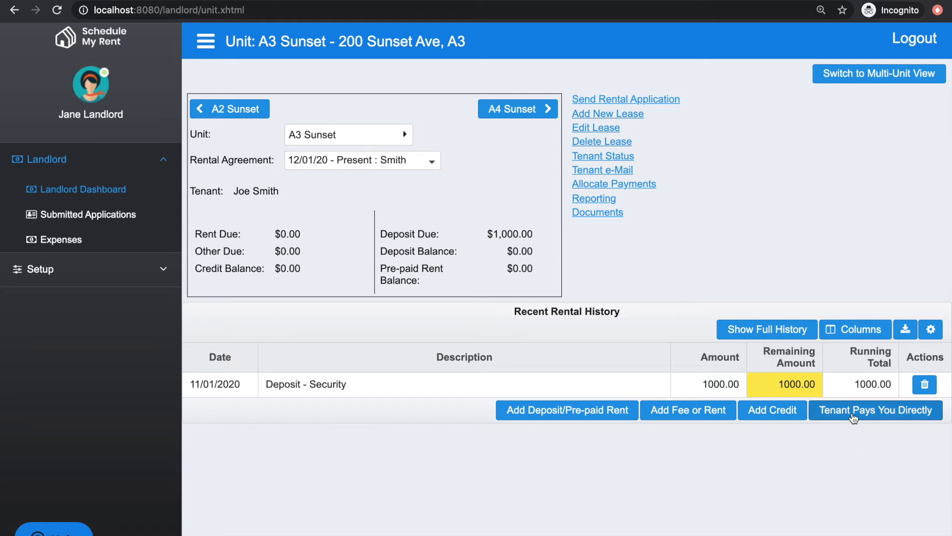
Record a direct tenant payment of $1,000.00 dated 11/02/2020 with the comment "paid by check 12345".
{"action": "left_click", "coordinate": [869, 415]}
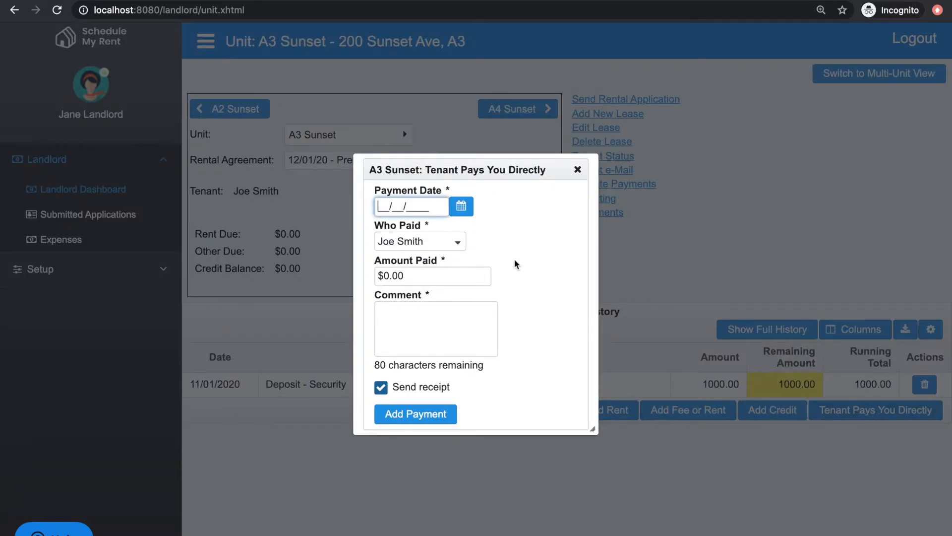
{"action": "left_click", "coordinate": [459, 209]}
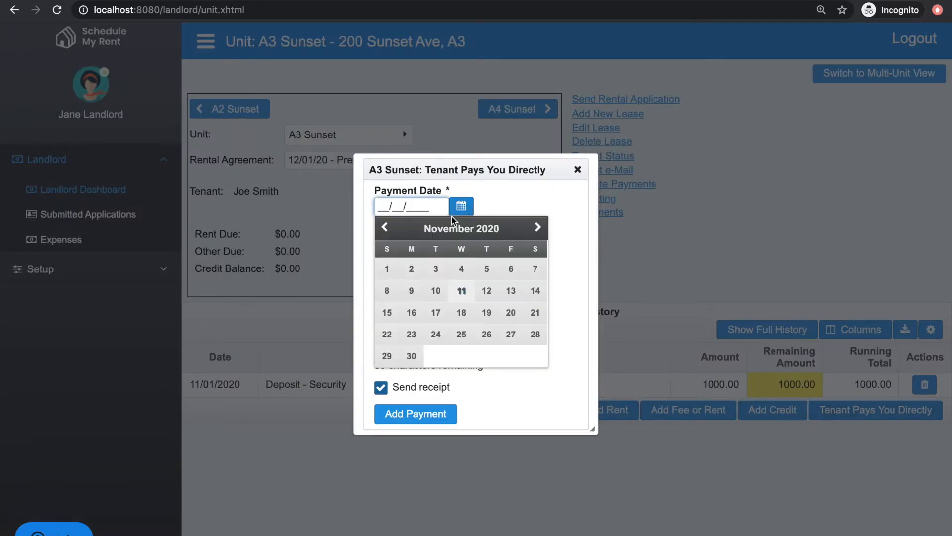
{"action": "left_click", "coordinate": [414, 268]}
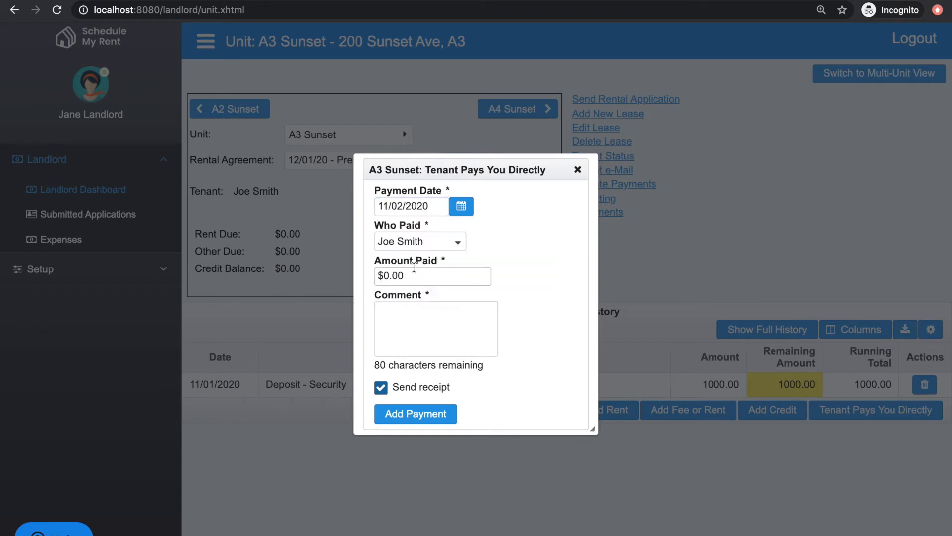
{"action": "left_click_drag", "start_coordinate": [414, 276], "coordinate": [373, 277]}
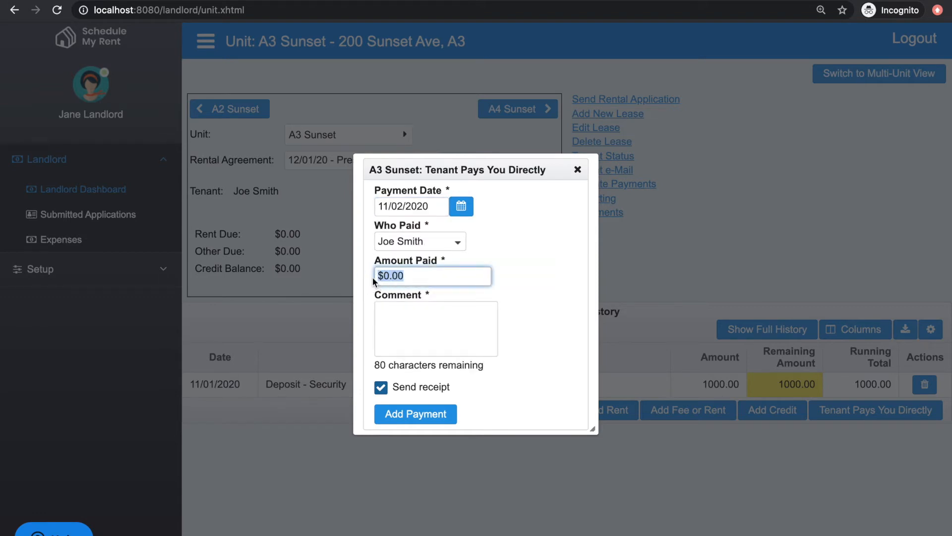
{"action": "type", "text": "1000"}
{"action": "left_click", "coordinate": [396, 314]}
{"action": "type", "text": "paid by check 12345"}
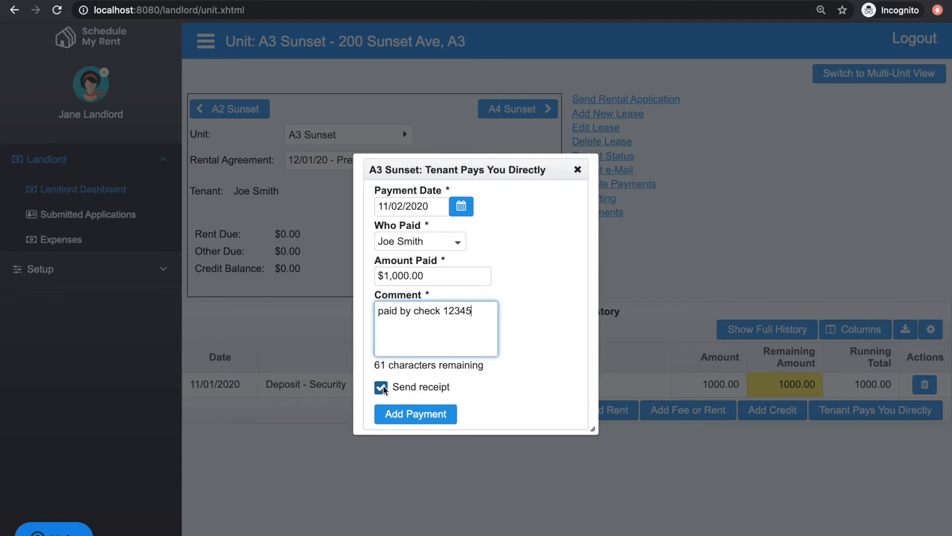
{"action": "left_click", "coordinate": [414, 413]}
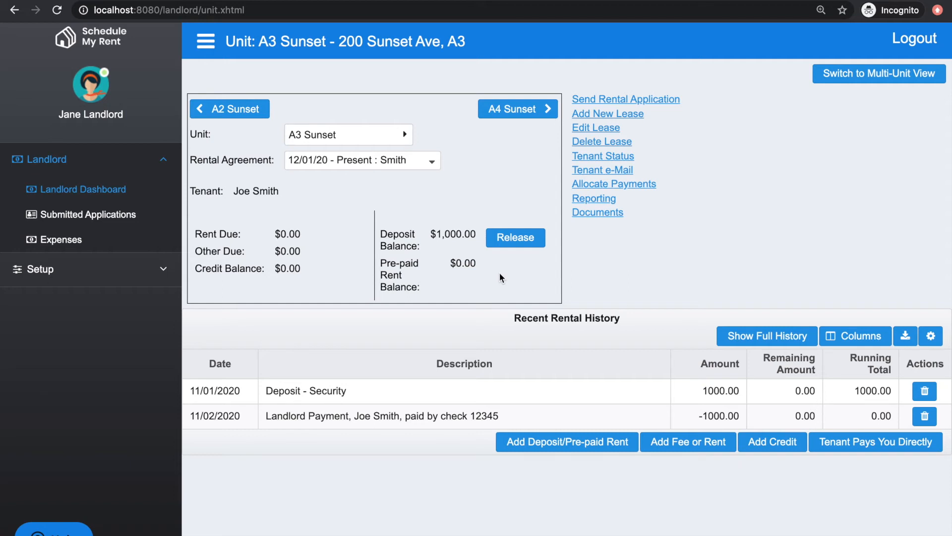
Add a $300.00 fee due 11/05/2020 described as Damage and Cleaning.
{"action": "left_click", "coordinate": [690, 442]}
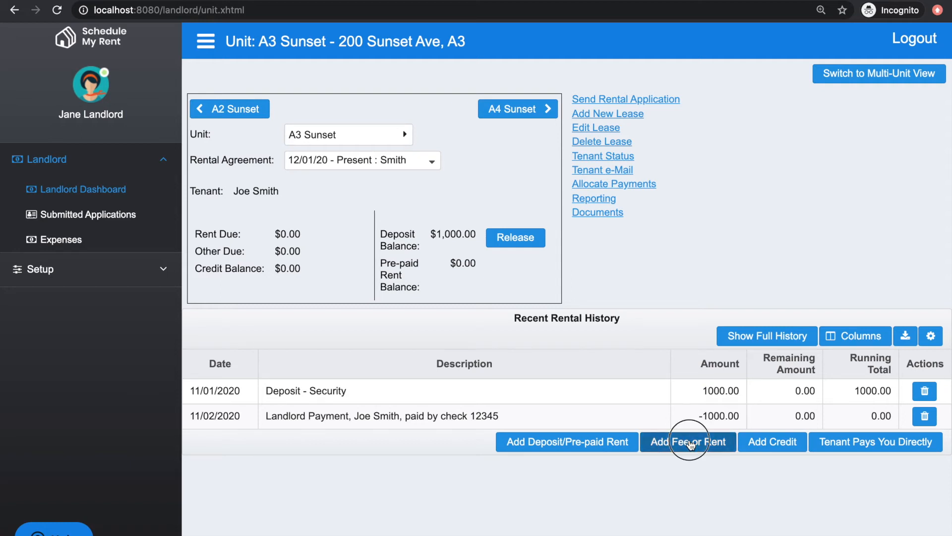
{"action": "left_click", "coordinate": [482, 189]}
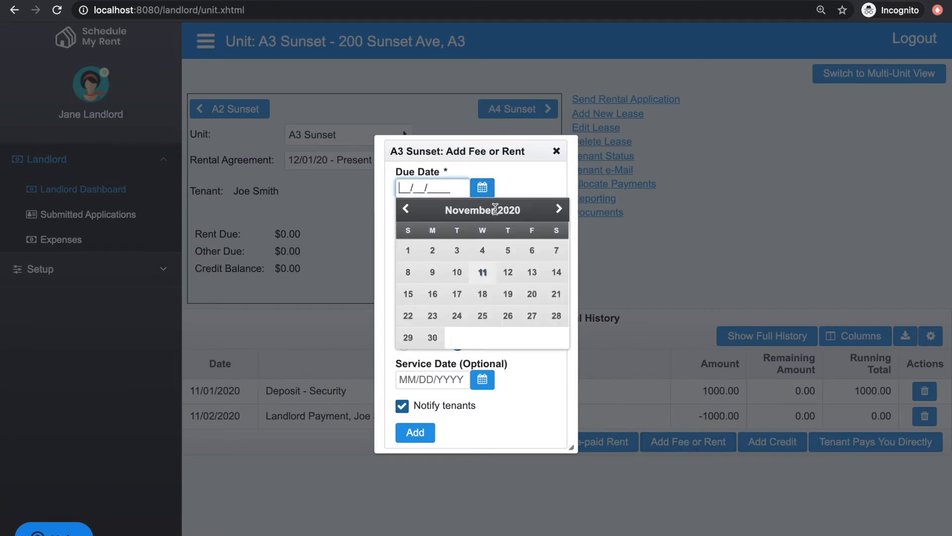
{"action": "left_click", "coordinate": [507, 250]}
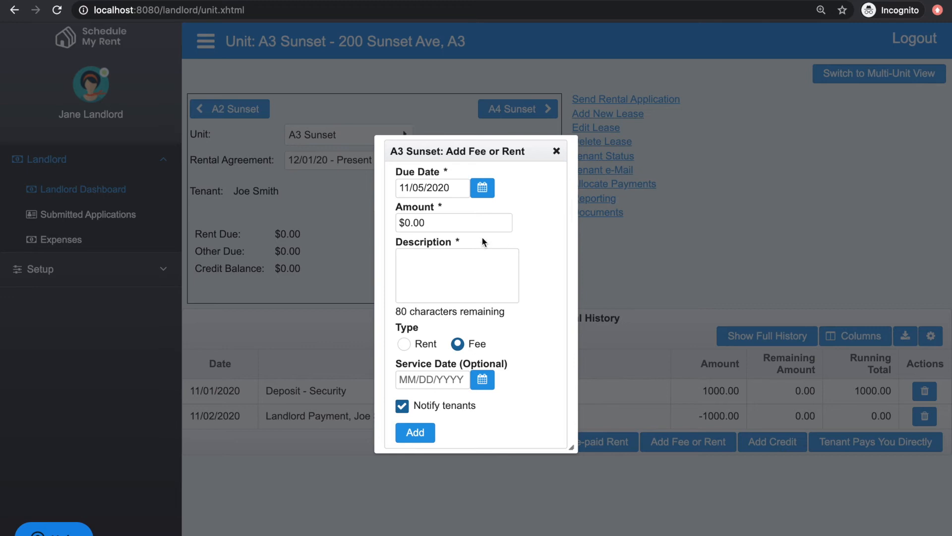
{"action": "left_click_drag", "start_coordinate": [510, 222], "coordinate": [388, 219]}
{"action": "type", "text": "300.00"}
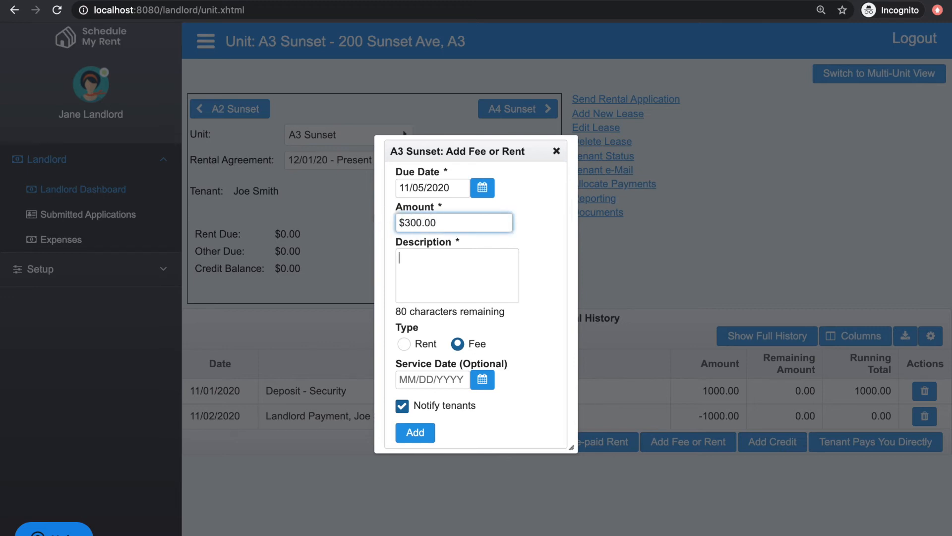
{"action": "key", "text": "Tab"}
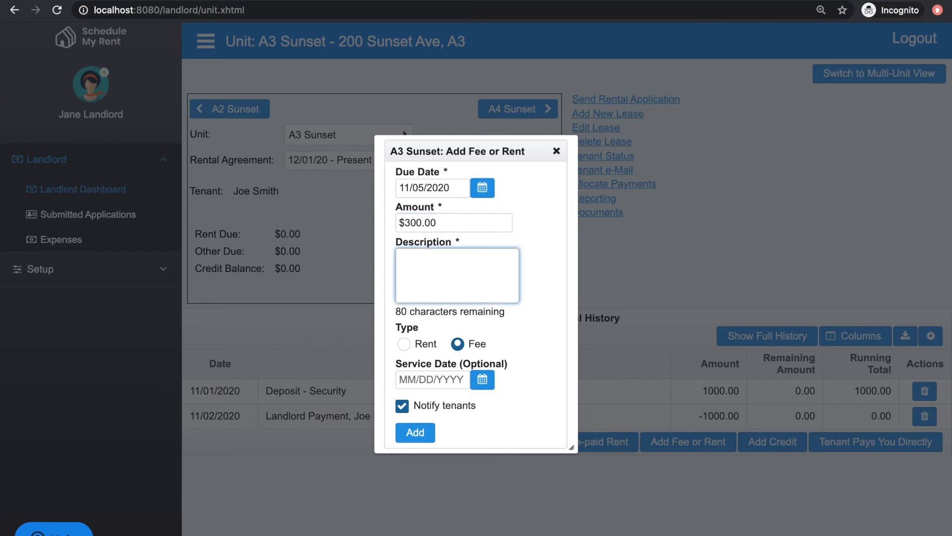
{"action": "type", "text": "Damage and Cleaning"}
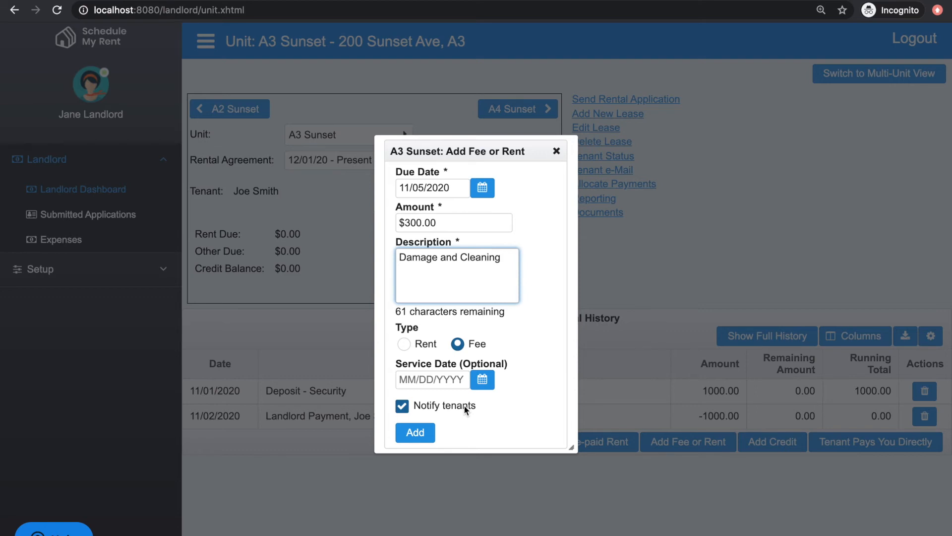
{"action": "left_click", "coordinate": [415, 430]}
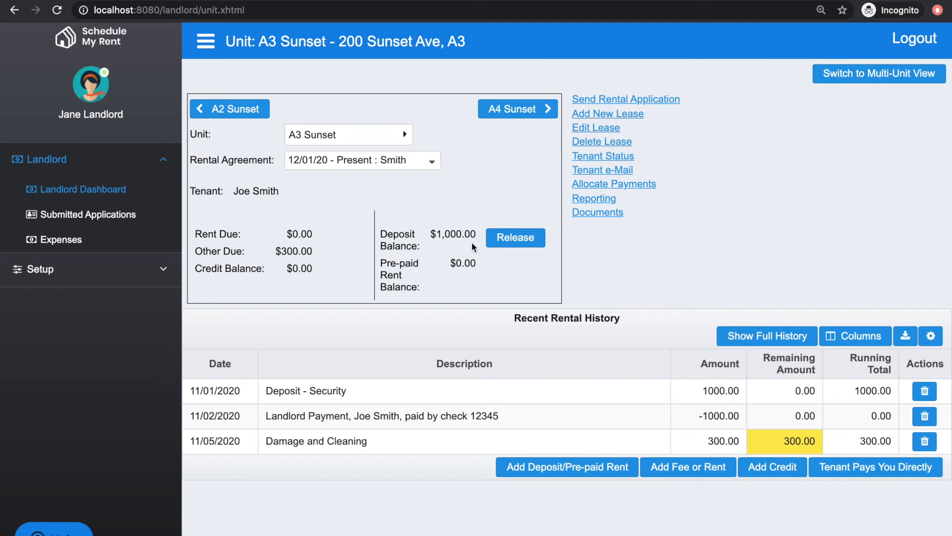
Release the tenant's deposit with the comment "tenant is moving out".
{"action": "left_click", "coordinate": [520, 241]}
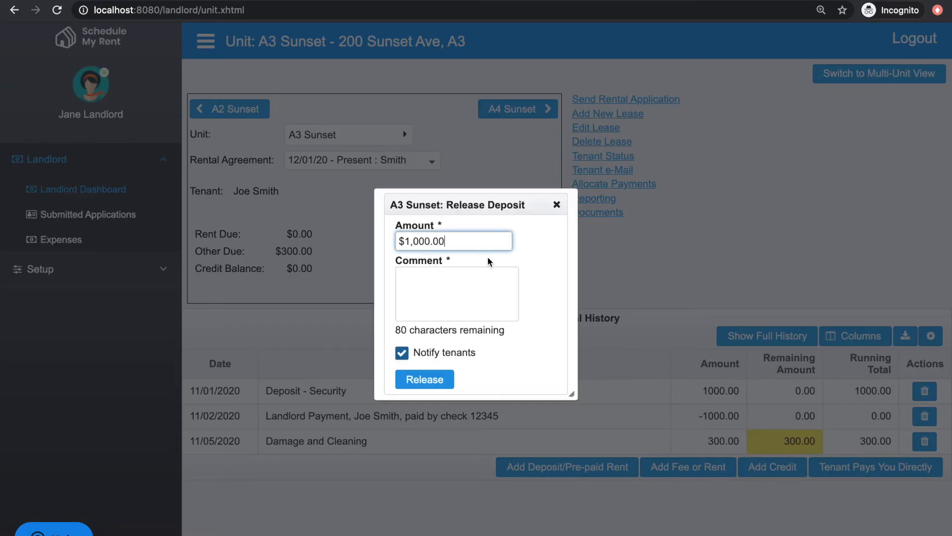
{"action": "left_click", "coordinate": [441, 285]}
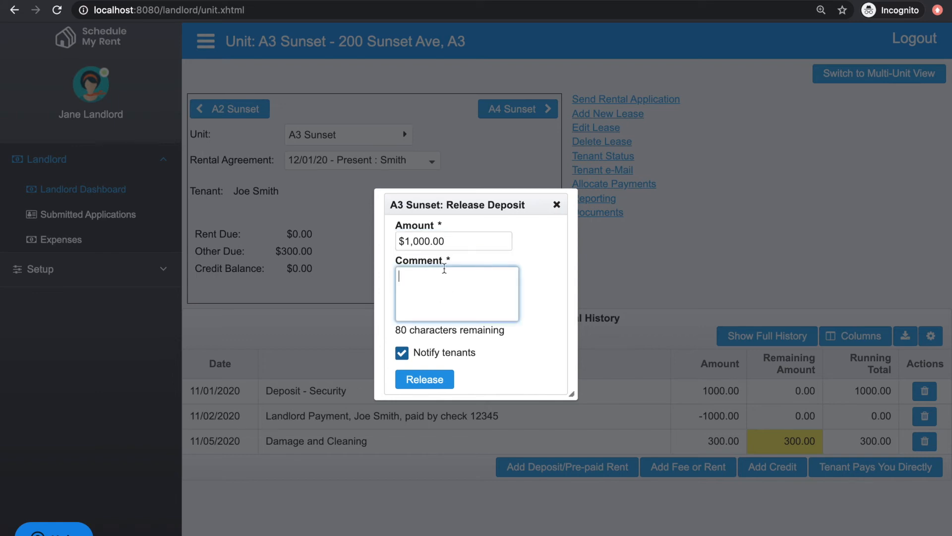
{"action": "type", "text": "tenant is moving out"}
{"action": "left_click", "coordinate": [429, 379]}
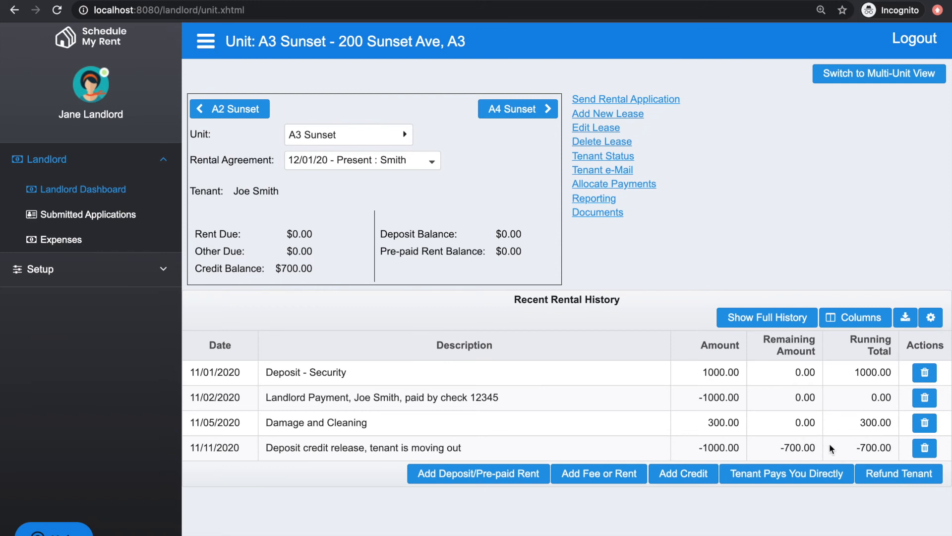
Open a tenant refund and set the amount refunded to $700.00.
{"action": "left_click_drag", "start_coordinate": [844, 448], "coordinate": [894, 449]}
{"action": "left_click", "coordinate": [696, 512]}
{"action": "left_click", "coordinate": [900, 476]}
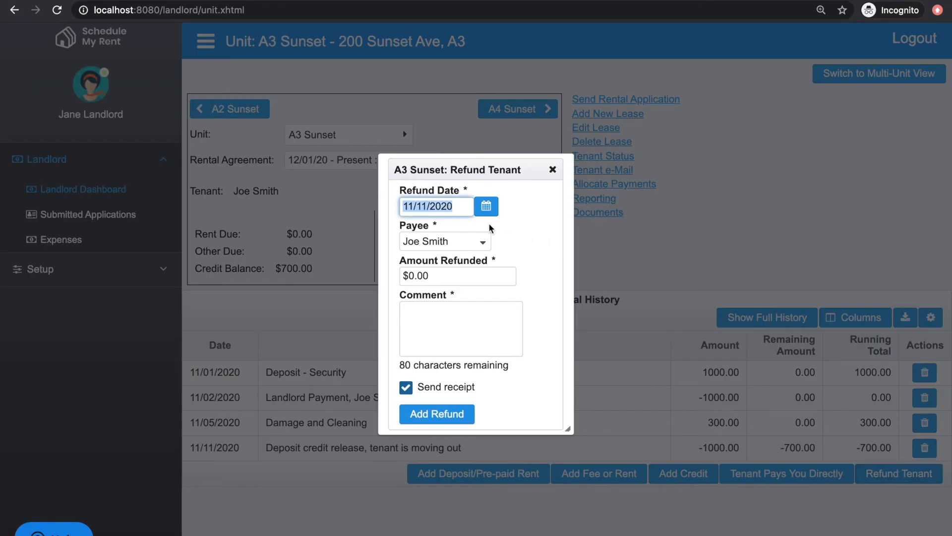
{"action": "left_click_drag", "start_coordinate": [451, 272], "coordinate": [399, 275]}
{"action": "type", "text": "7,000"}
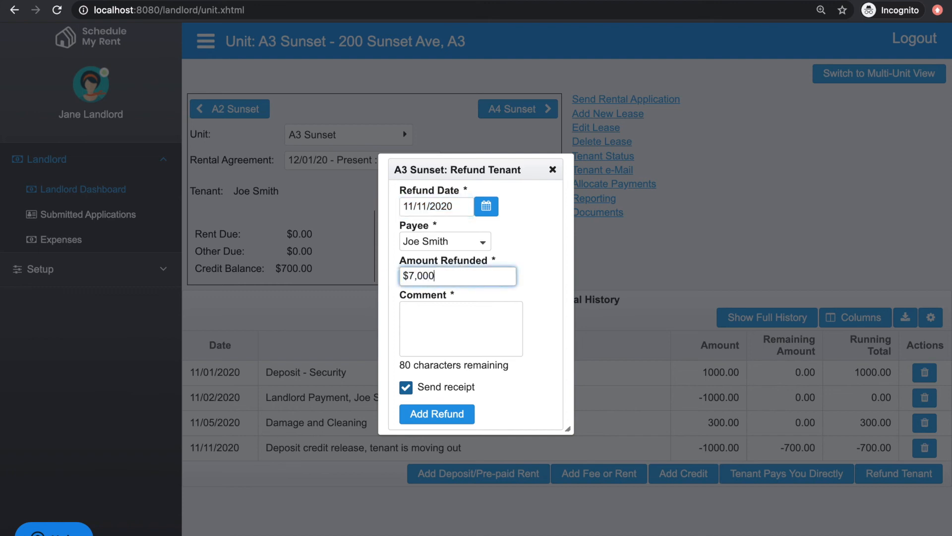
{"action": "key", "text": "BackSpace"}
{"action": "type", "text": ".00"}
Comment the refund as "tenant is moving out" and add it.
{"action": "left_click", "coordinate": [426, 323]}
{"action": "type", "text": "tena"}
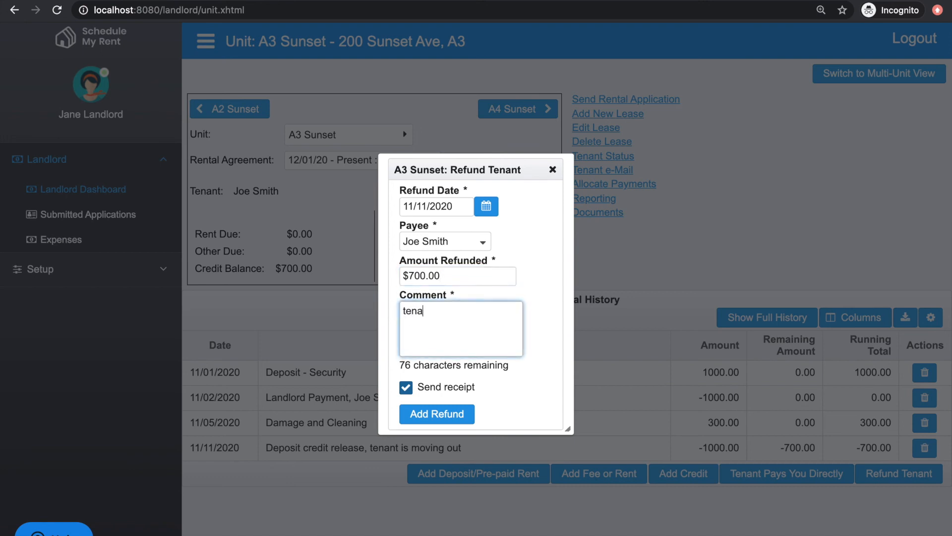
{"action": "type", "text": "nt is moving out"}
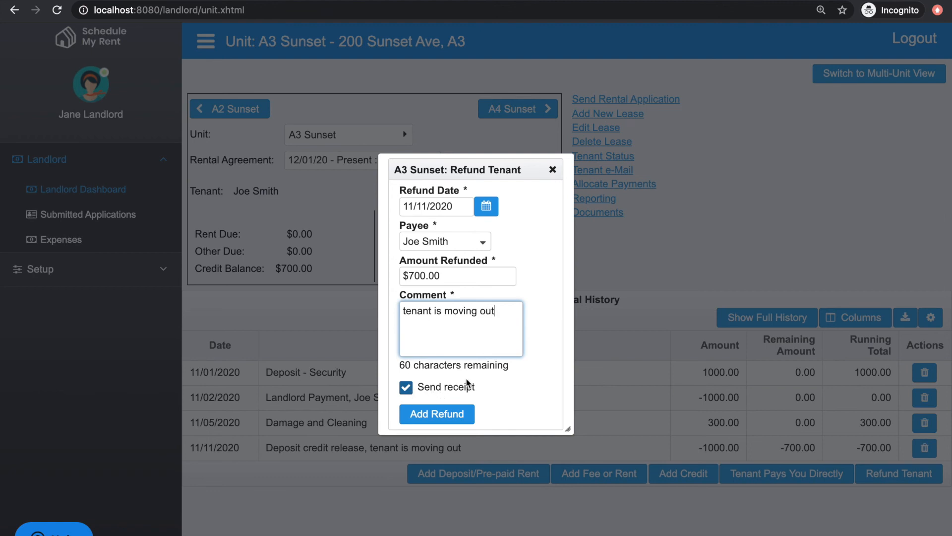
{"action": "left_click", "coordinate": [439, 412]}
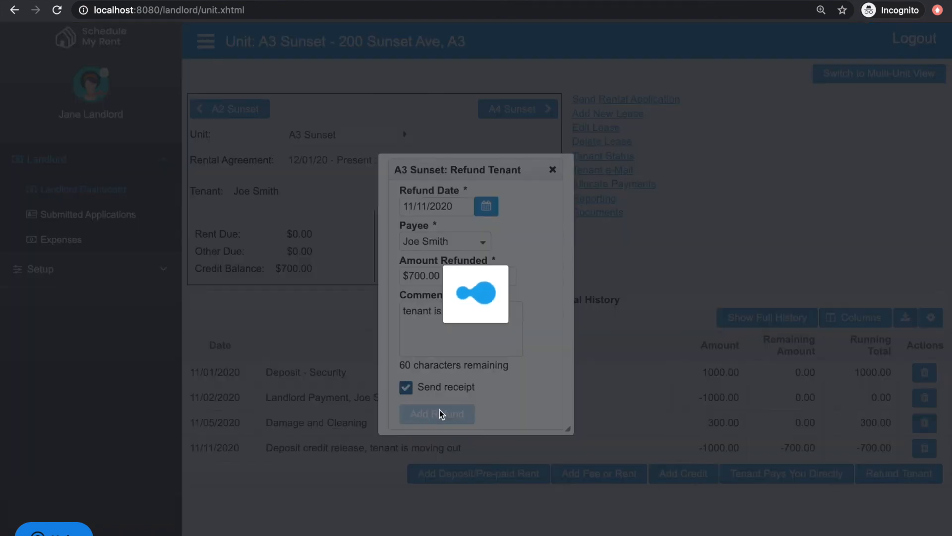